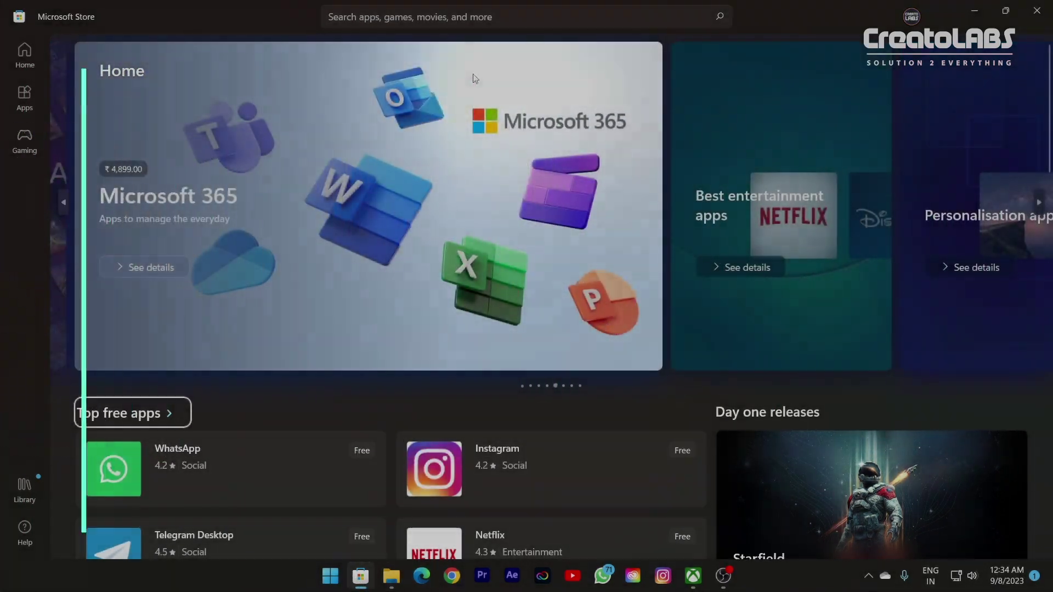
Search the Microsoft Store for "xbox" and launch the Xbox app from its product page.
{"action": "left_click", "coordinate": [444, 15]}
{"action": "type", "text": "xbox"}
{"action": "key", "text": "Return"}
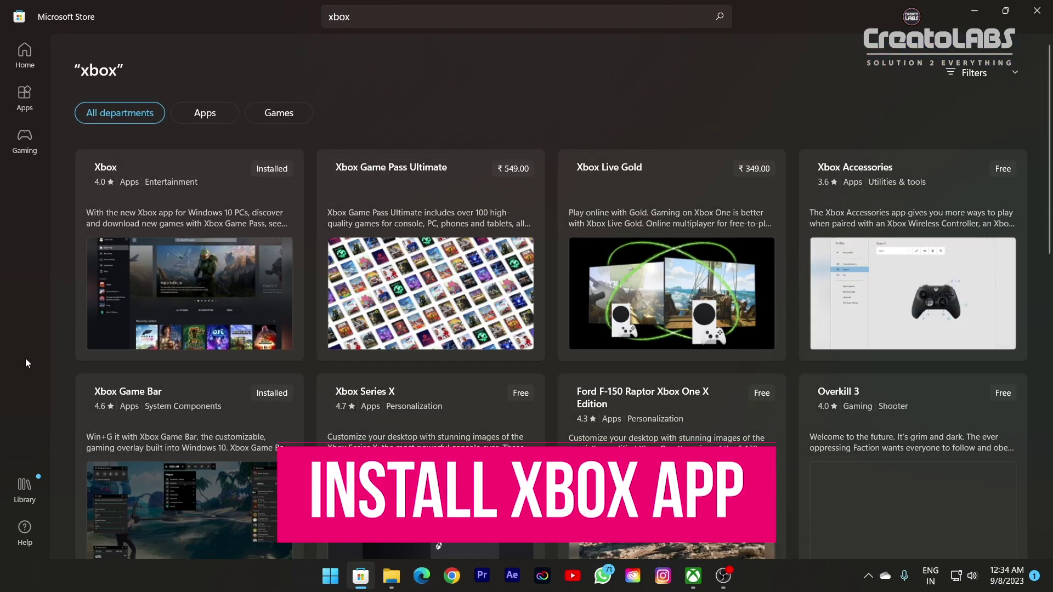
{"action": "left_click", "coordinate": [212, 178]}
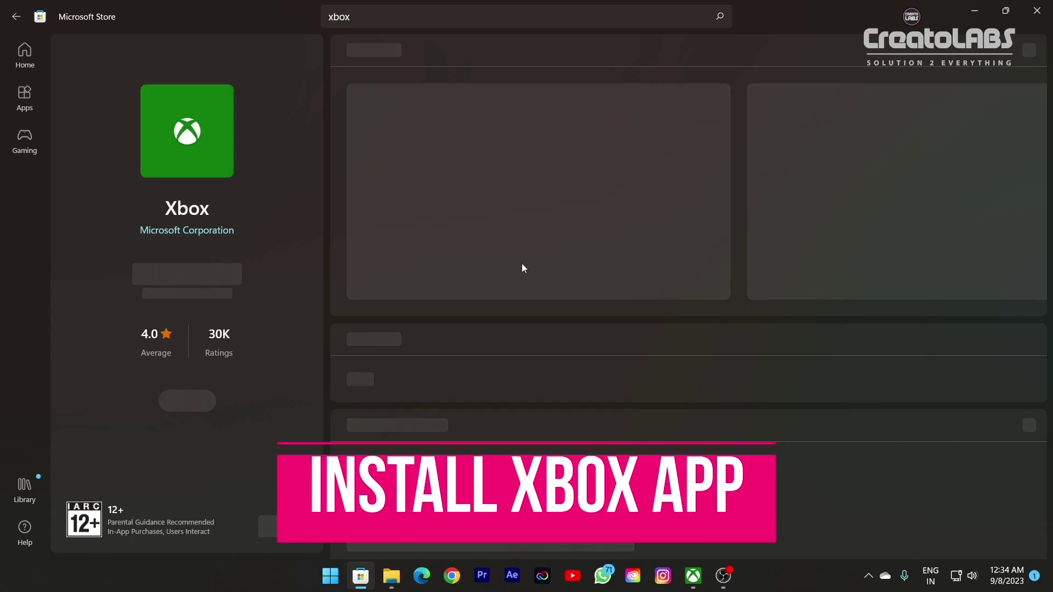
{"action": "left_click", "coordinate": [181, 271]}
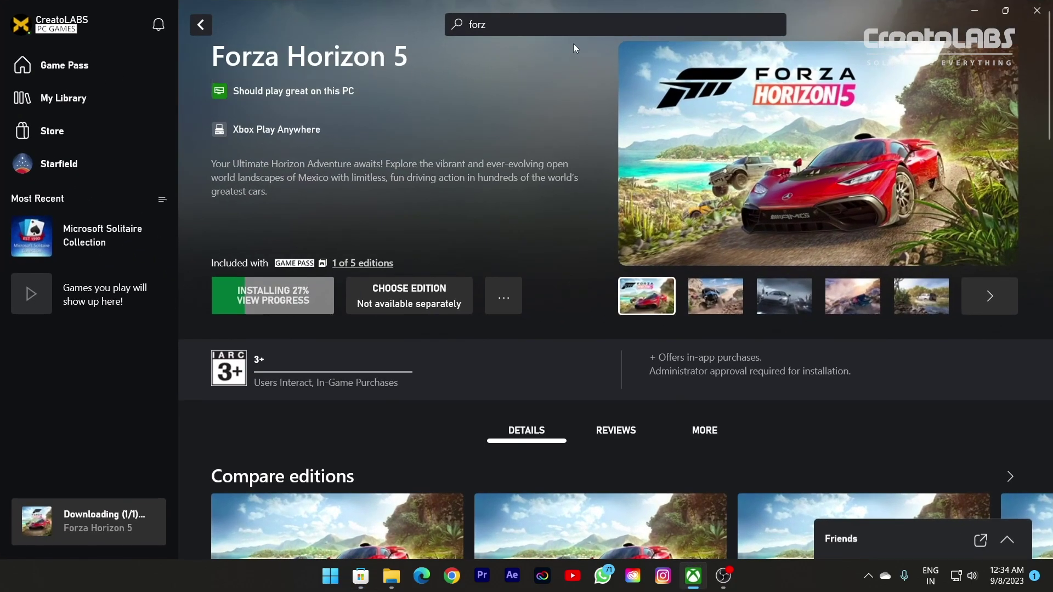
{"action": "left_click", "coordinate": [511, 28]}
{"action": "type", "text": "a"}
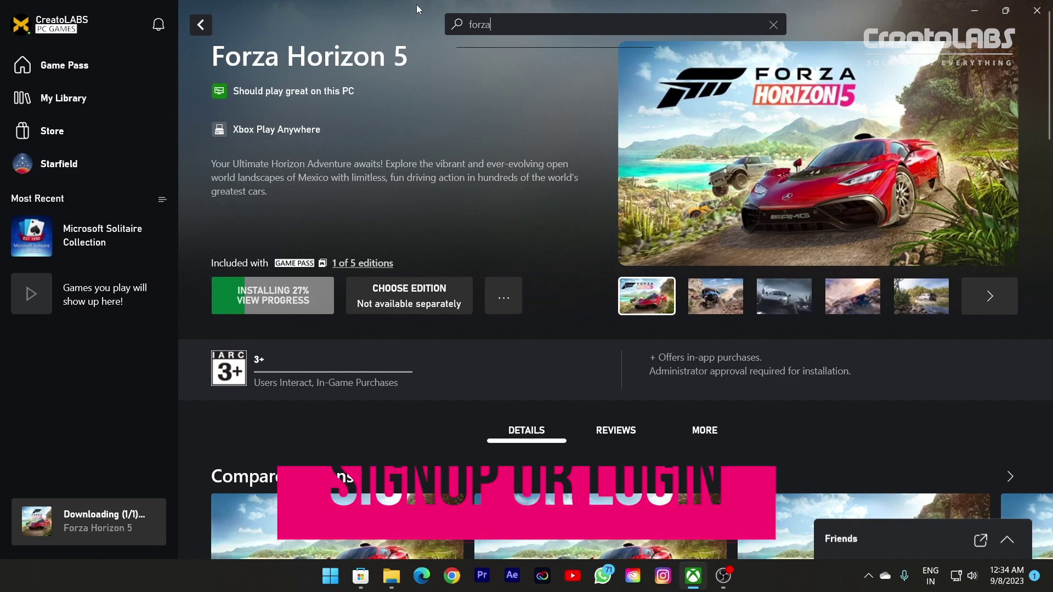
{"action": "left_click", "coordinate": [393, 35]}
View the signed-in account's profile page, including its achievements.
{"action": "left_click", "coordinate": [105, 23]}
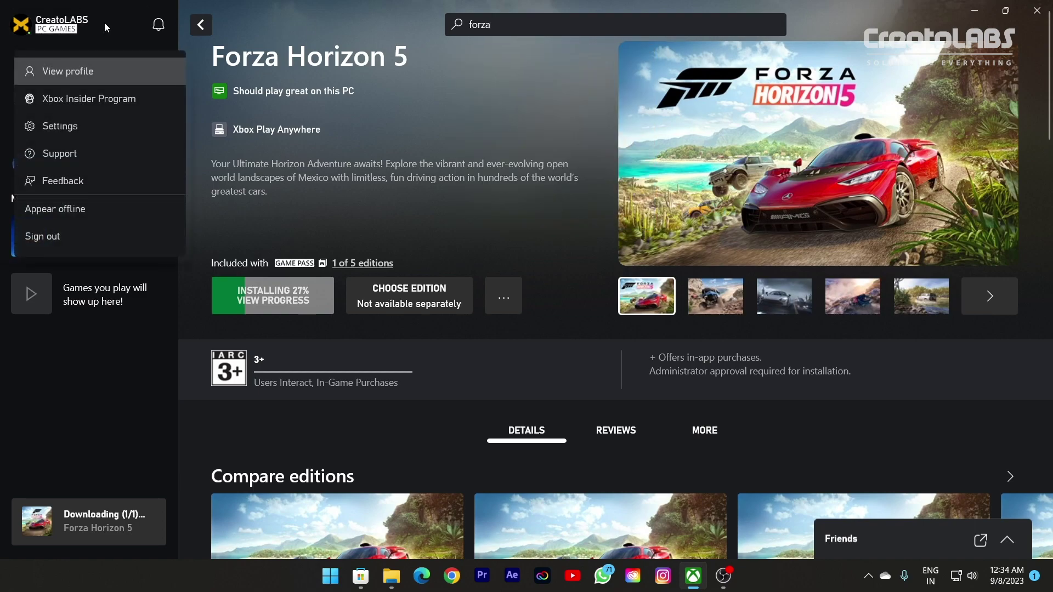
{"action": "left_click", "coordinate": [108, 82]}
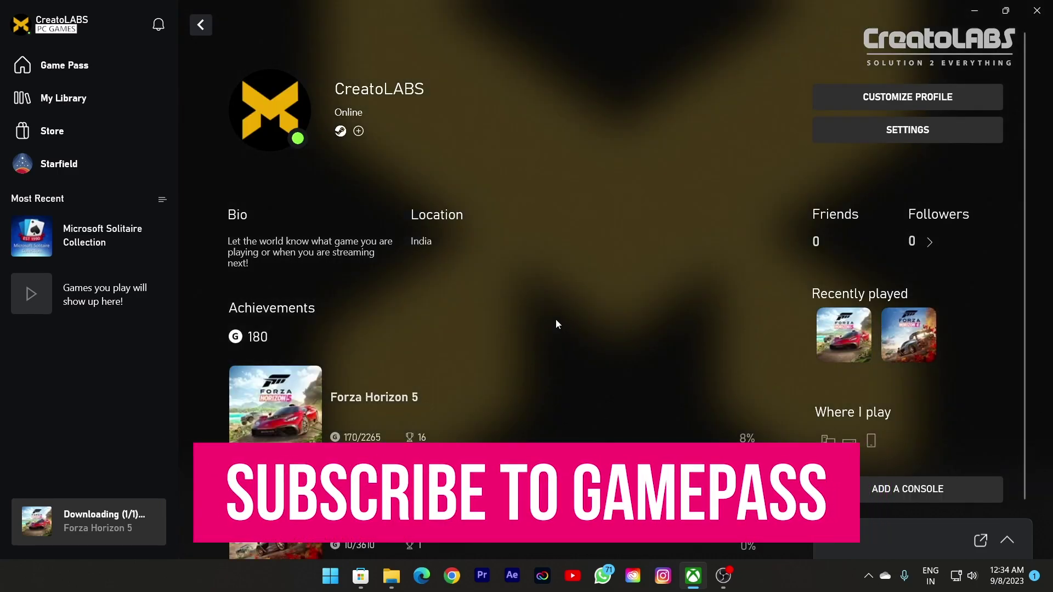
{"action": "scroll", "coordinate": [573, 332], "scroll_direction": "down", "scroll_amount": 1}
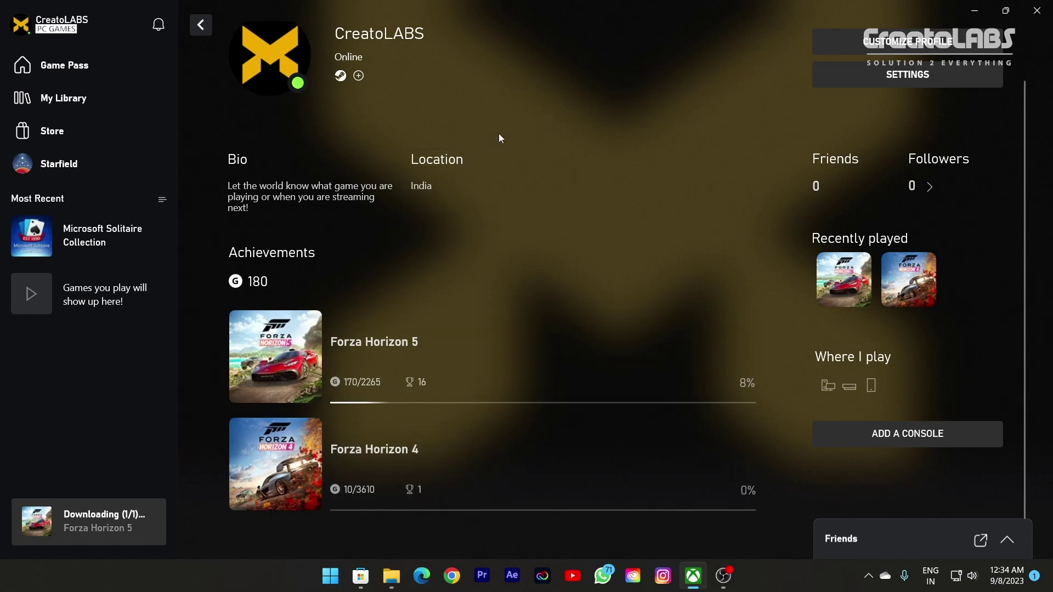
{"action": "scroll", "coordinate": [544, 181], "scroll_direction": "up", "scroll_amount": 1}
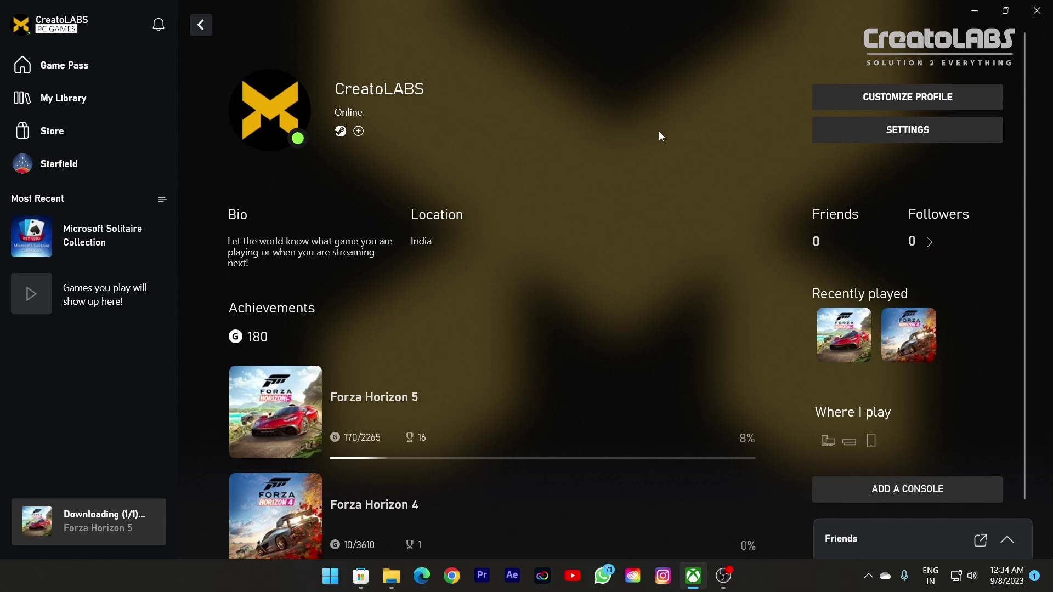
Review the subscription and linked accounts in the Xbox app's account settings, and close the settings.
{"action": "left_click", "coordinate": [77, 16]}
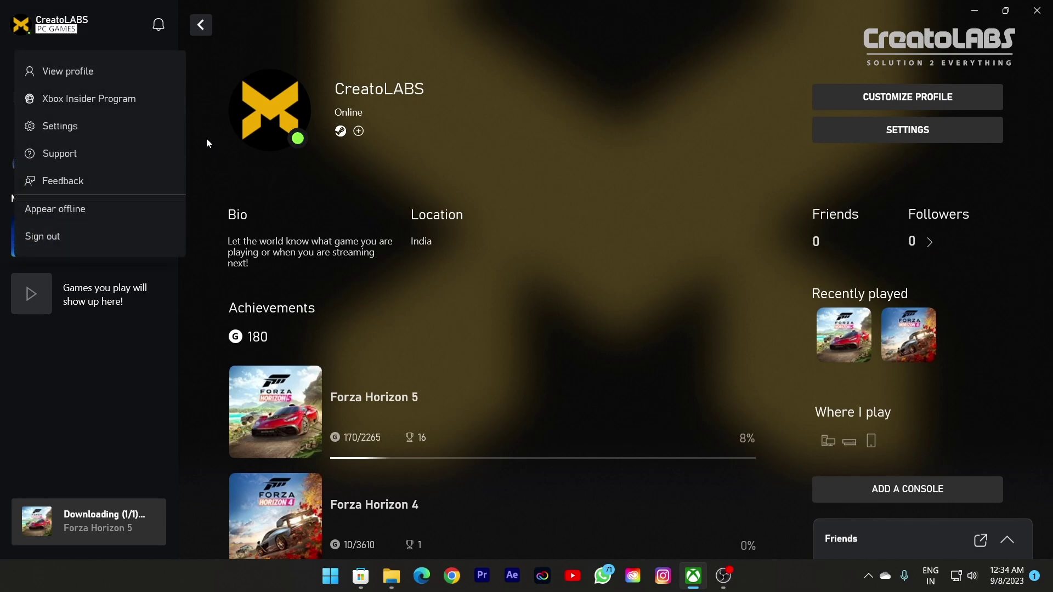
{"action": "left_click", "coordinate": [173, 127]}
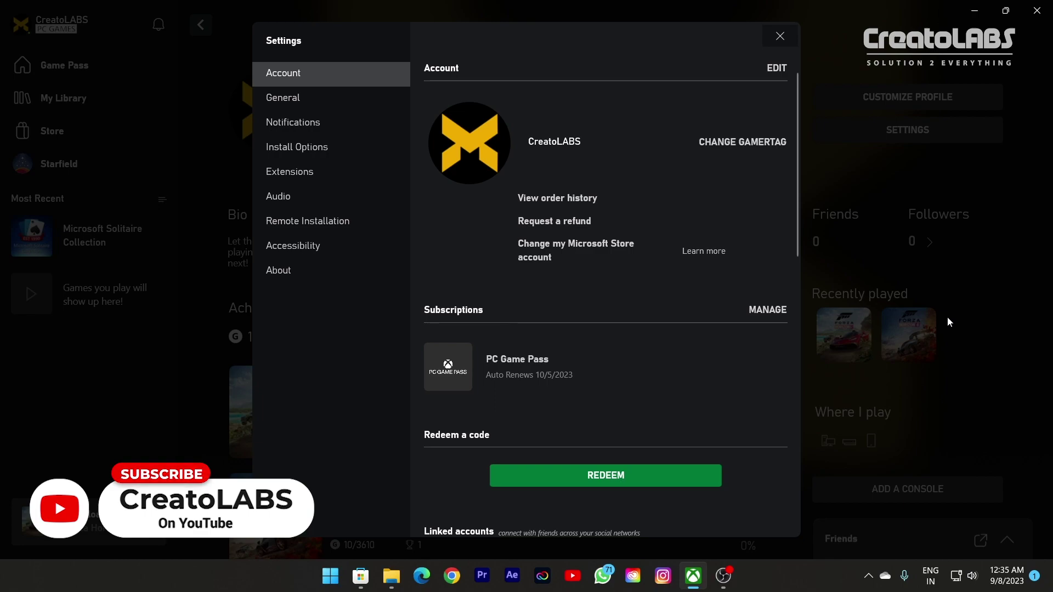
{"action": "scroll", "coordinate": [727, 364], "scroll_direction": "down", "scroll_amount": 5}
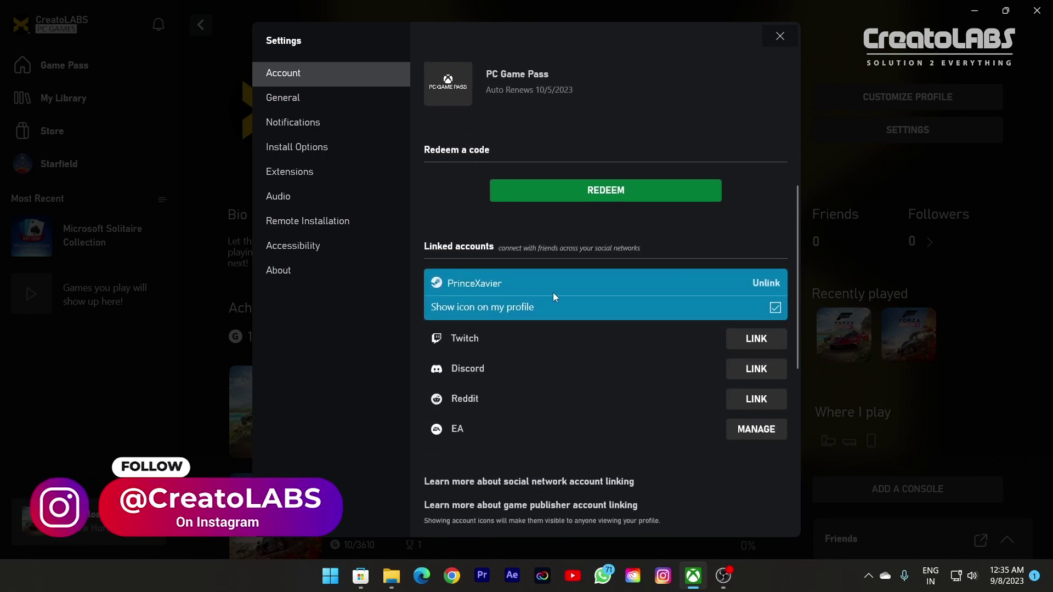
{"action": "scroll", "coordinate": [553, 297], "scroll_direction": "down", "scroll_amount": 3}
{"action": "scroll", "coordinate": [553, 294], "scroll_direction": "up", "scroll_amount": 8}
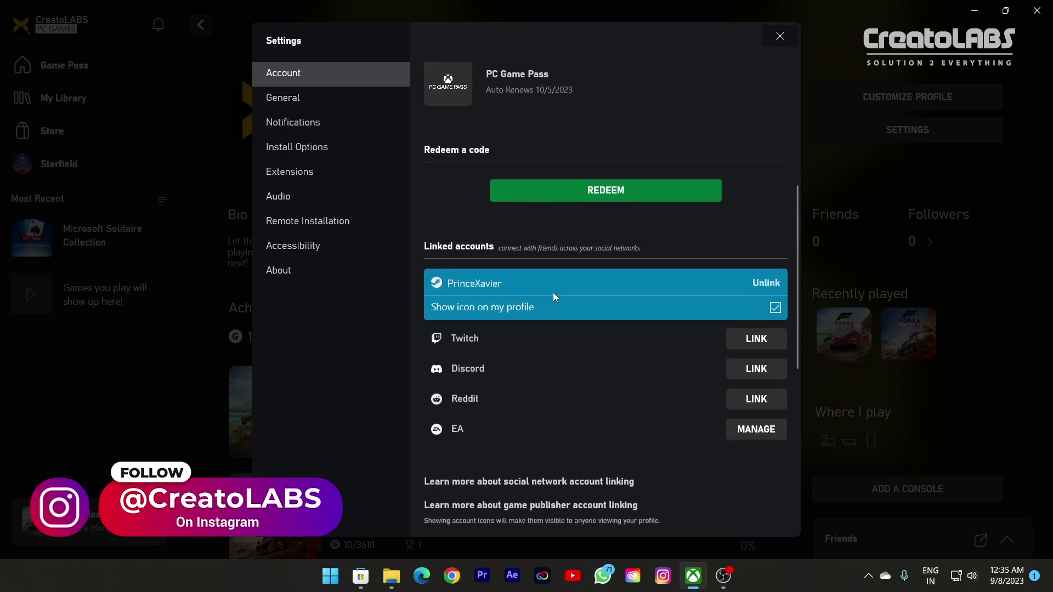
{"action": "left_click", "coordinate": [781, 37]}
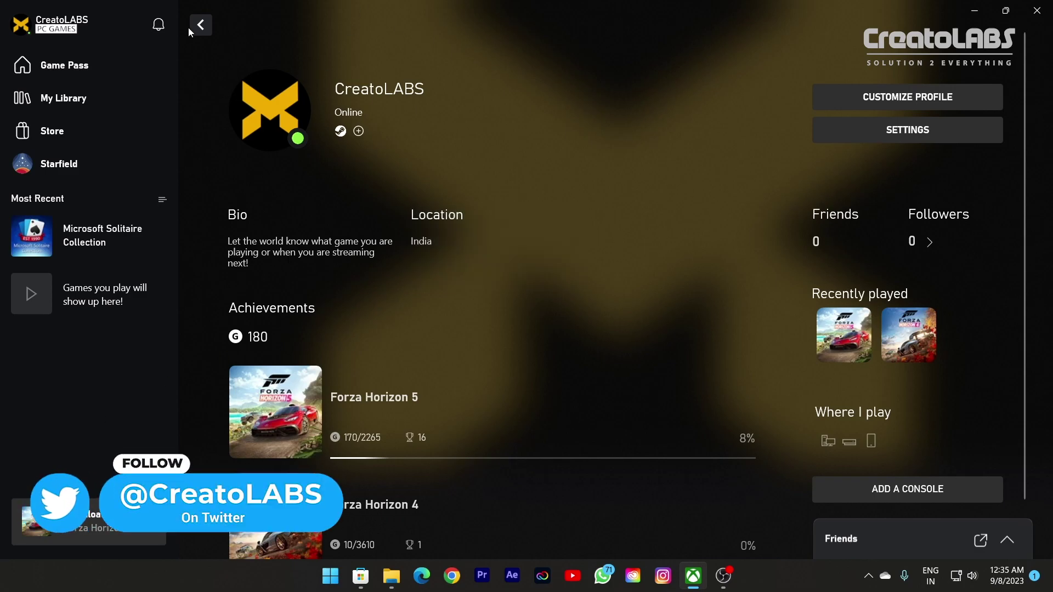
Return to the Forza Horizon 5 page and open its Forza Horizon 5: Hot Wheels add-on.
{"action": "left_click", "coordinate": [210, 23]}
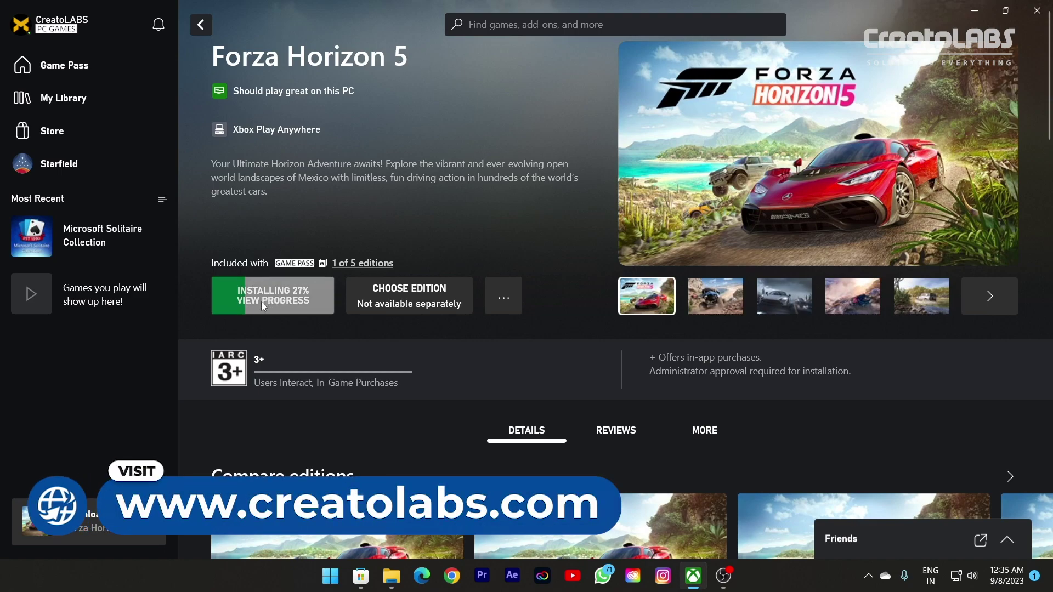
{"action": "scroll", "coordinate": [484, 430], "scroll_direction": "down", "scroll_amount": 8}
{"action": "scroll", "coordinate": [447, 367], "scroll_direction": "down", "scroll_amount": 8}
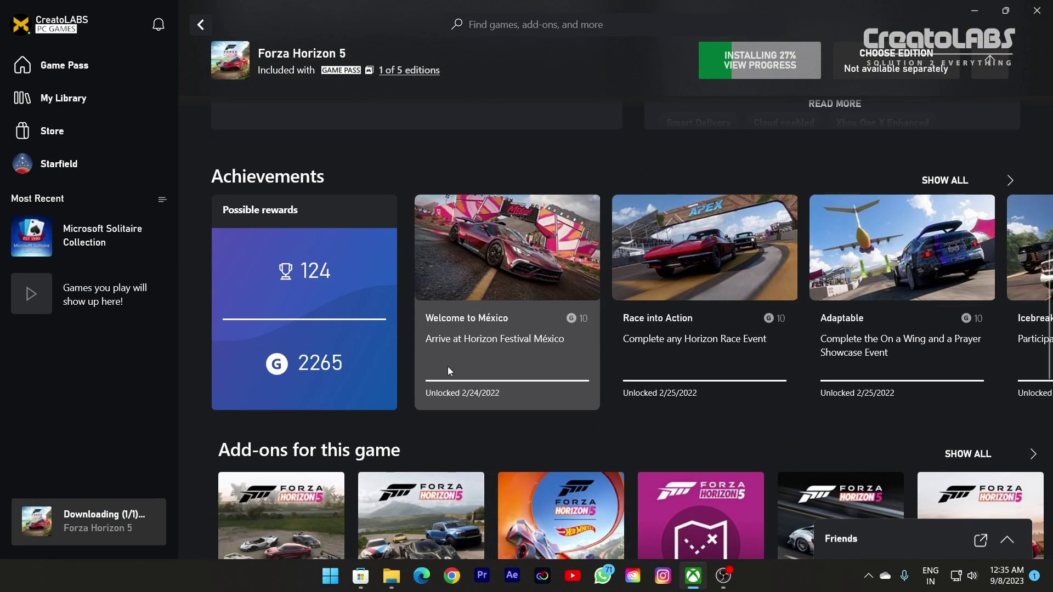
{"action": "scroll", "coordinate": [447, 365], "scroll_direction": "down", "scroll_amount": 5}
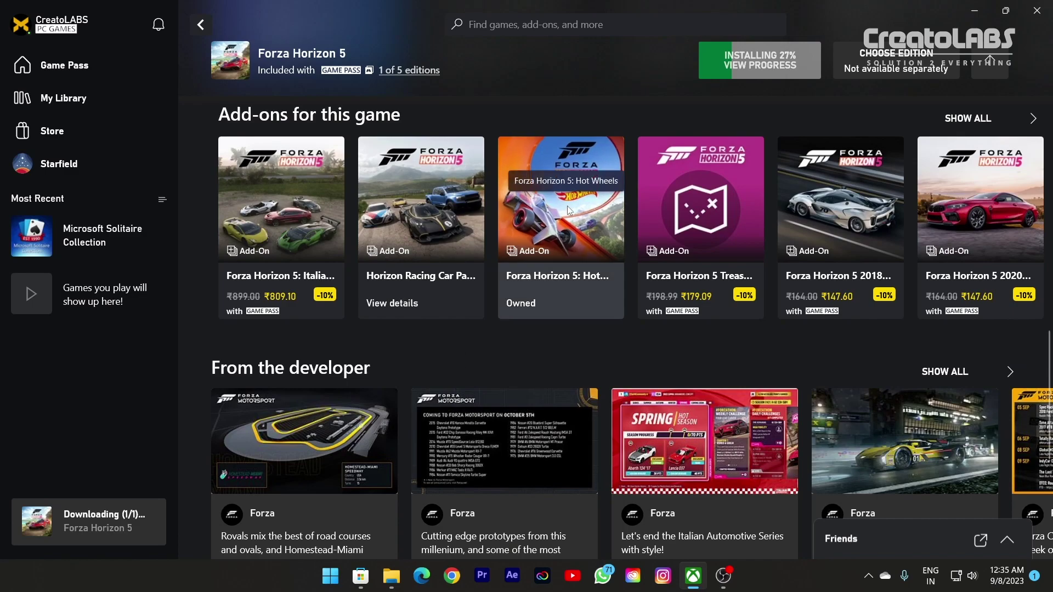
{"action": "left_click", "coordinate": [566, 217]}
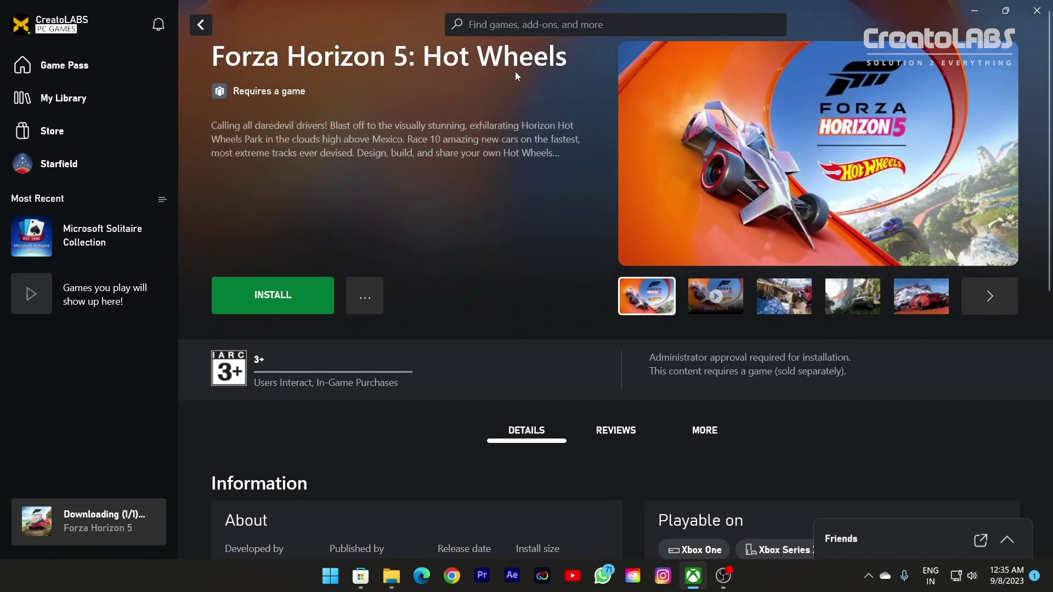
Install the Hot Wheels add-on to E:\XboxGames and open the download queue.
{"action": "left_click", "coordinate": [294, 292]}
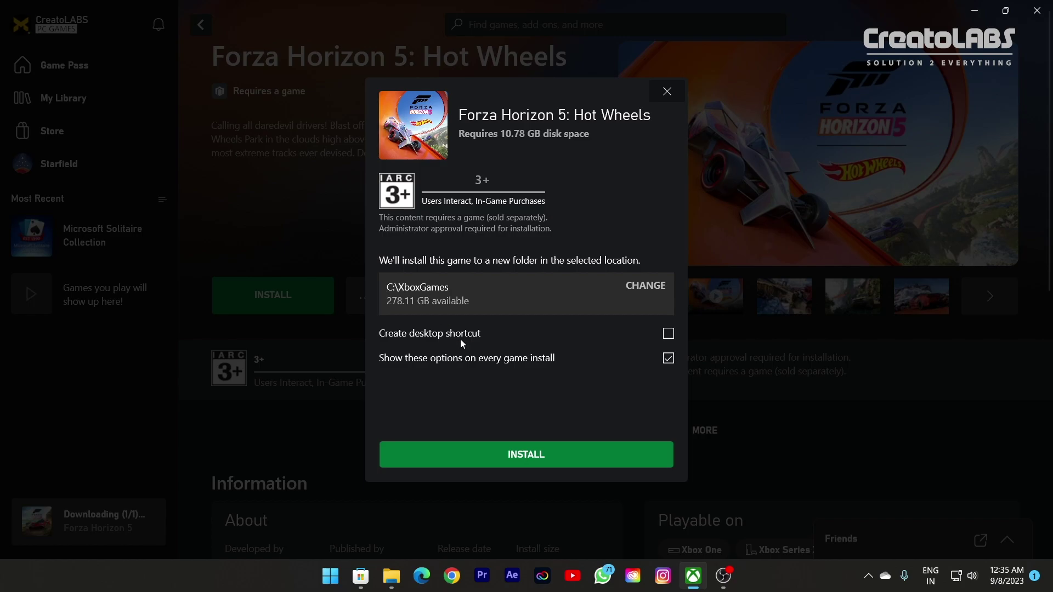
{"action": "left_click", "coordinate": [644, 287]}
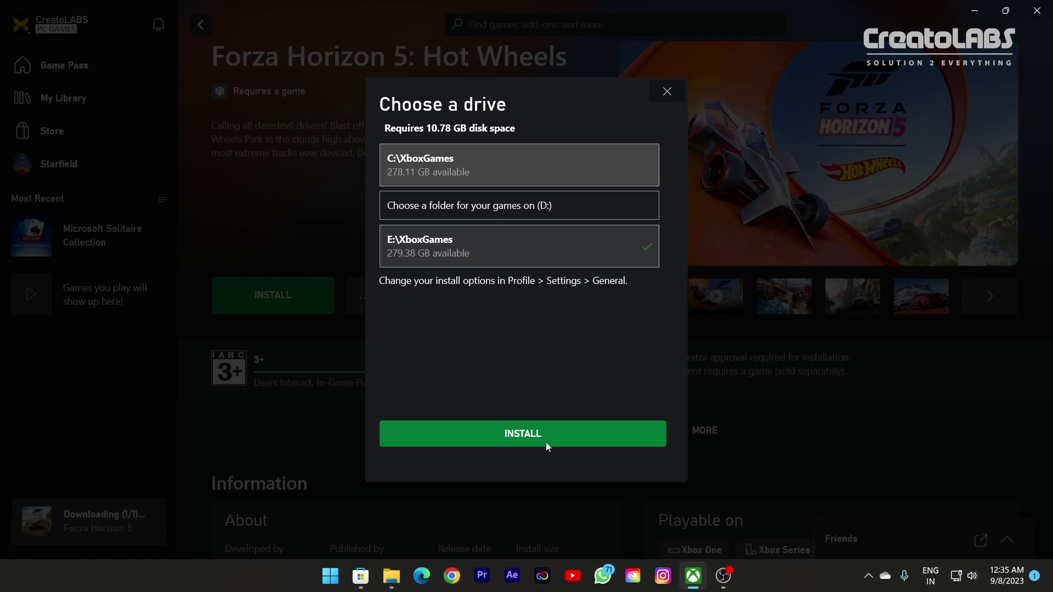
{"action": "left_click", "coordinate": [545, 425]}
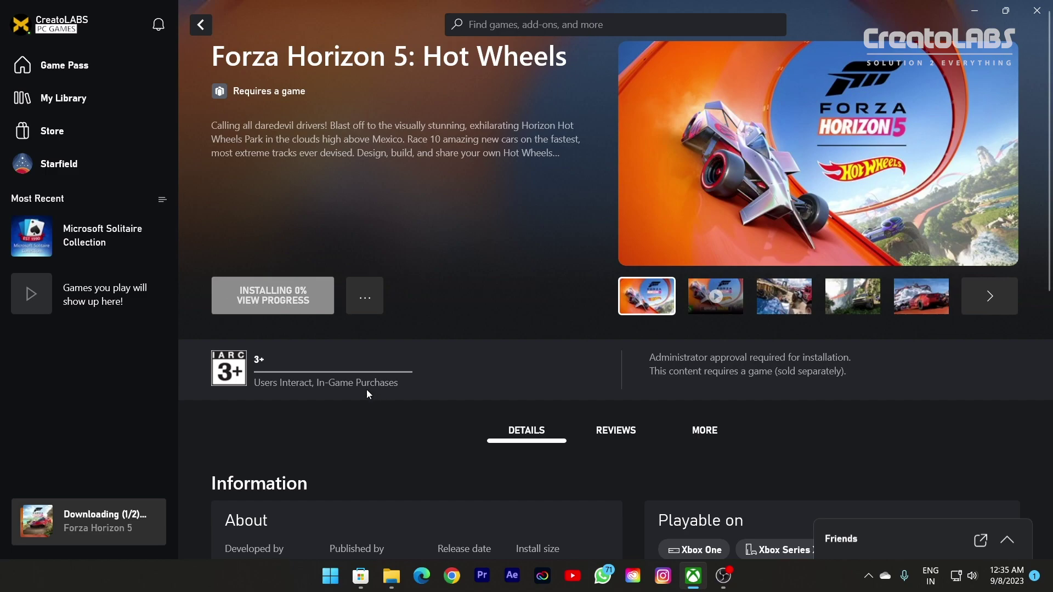
{"action": "left_click", "coordinate": [88, 521]}
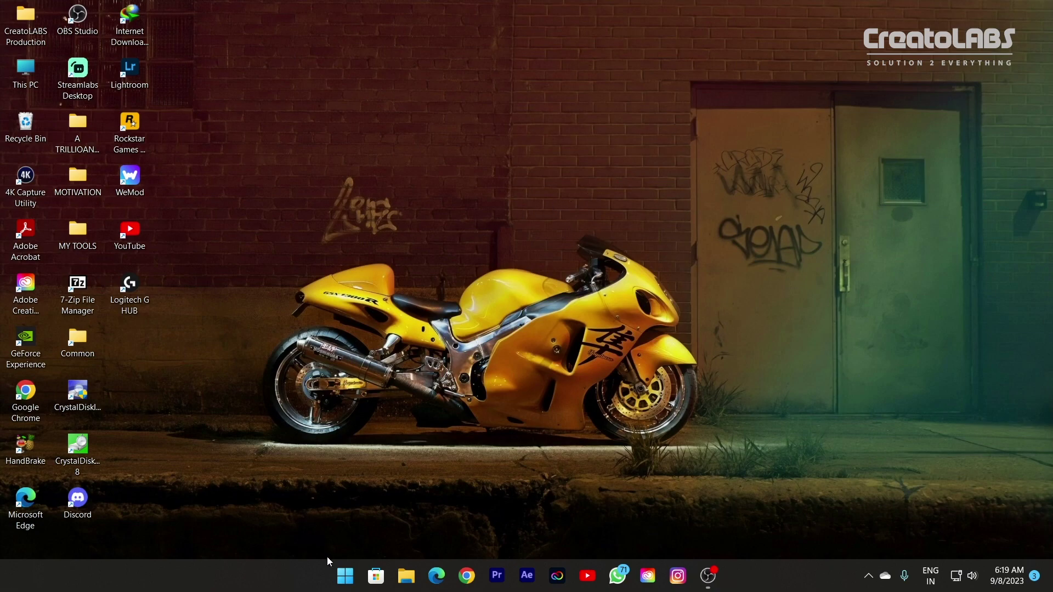
Launch Forza Horizon 5 from Windows and allow forzahorizon5.exe through the firewall on public networks.
{"action": "left_click", "coordinate": [346, 577]}
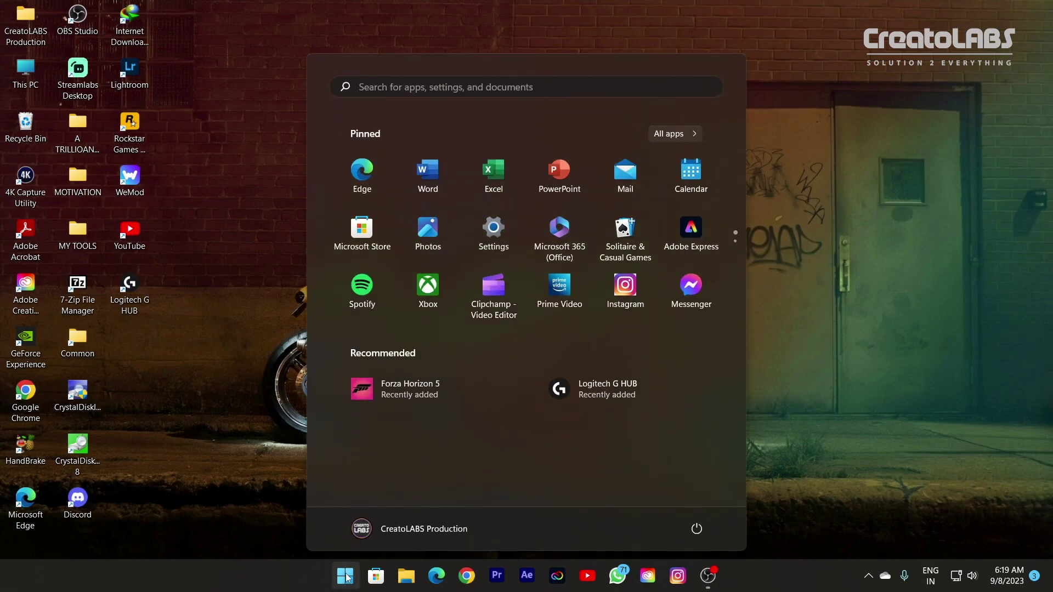
{"action": "left_click", "coordinate": [453, 387]}
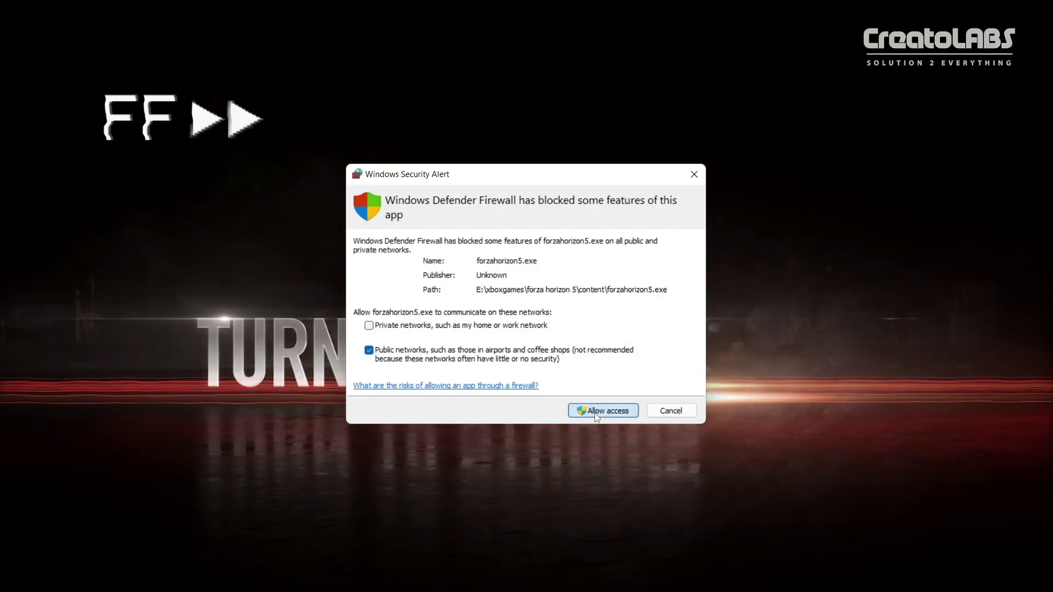
{"action": "left_click", "coordinate": [596, 413]}
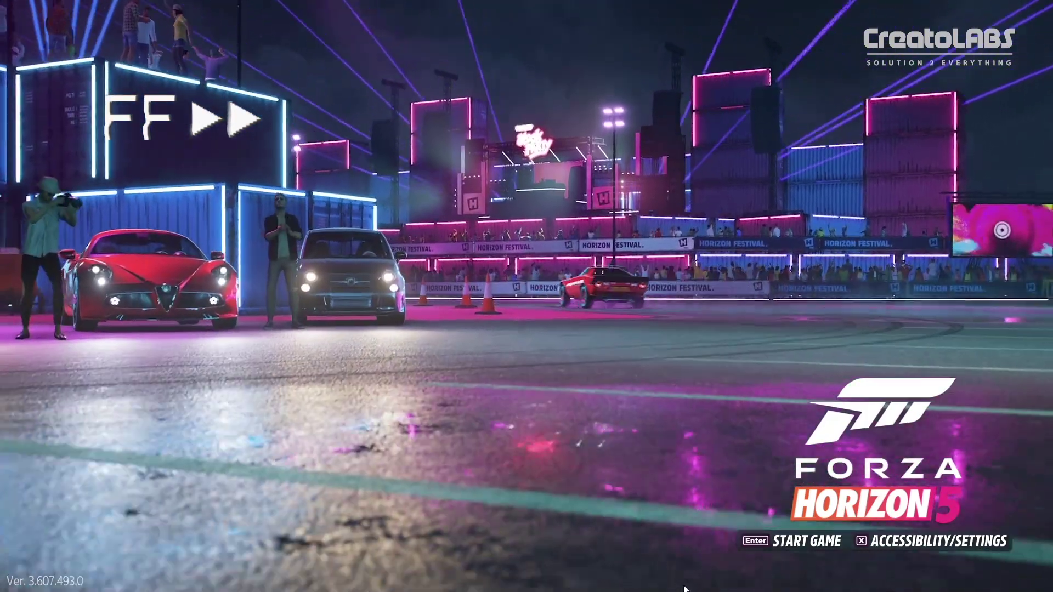
Start the game, continue with the autodetected High graphics preset, and proceed into the open world.
{"action": "key", "text": "Return"}
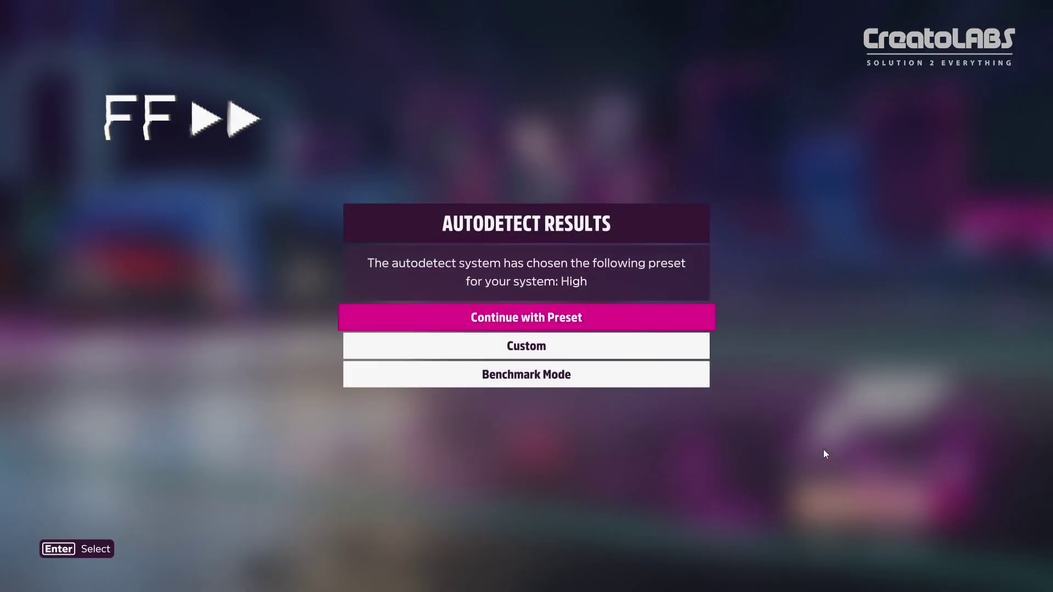
{"action": "left_click", "coordinate": [581, 317]}
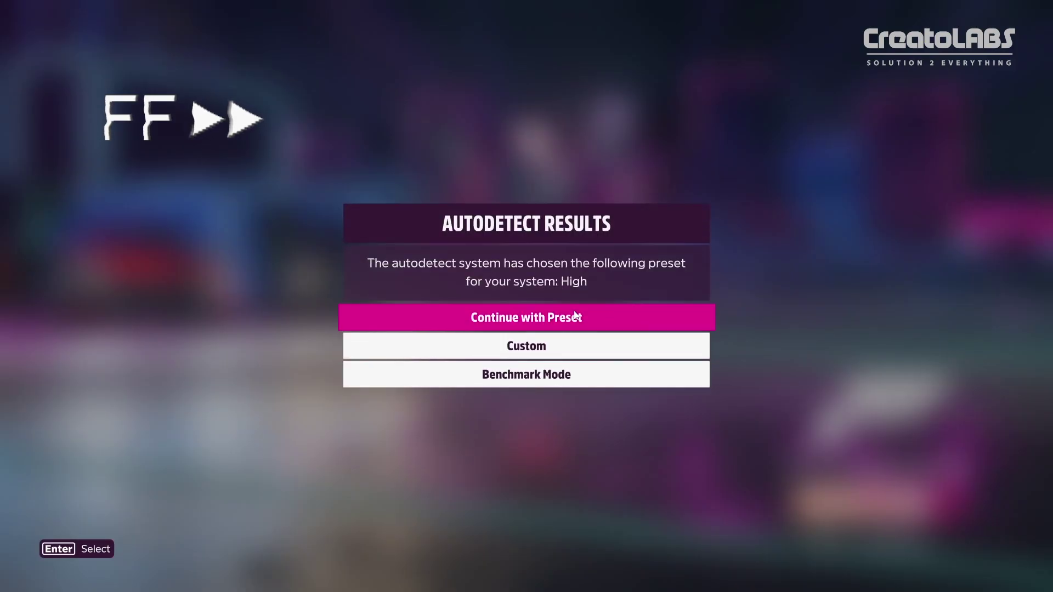
{"action": "left_click", "coordinate": [877, 482]}
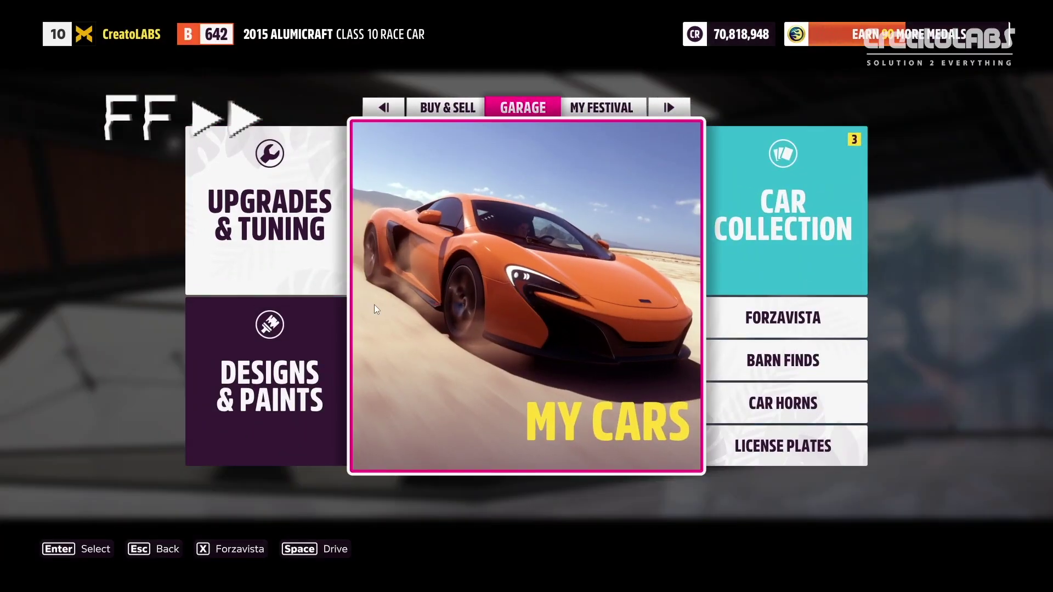
{"action": "left_click", "coordinate": [374, 305]}
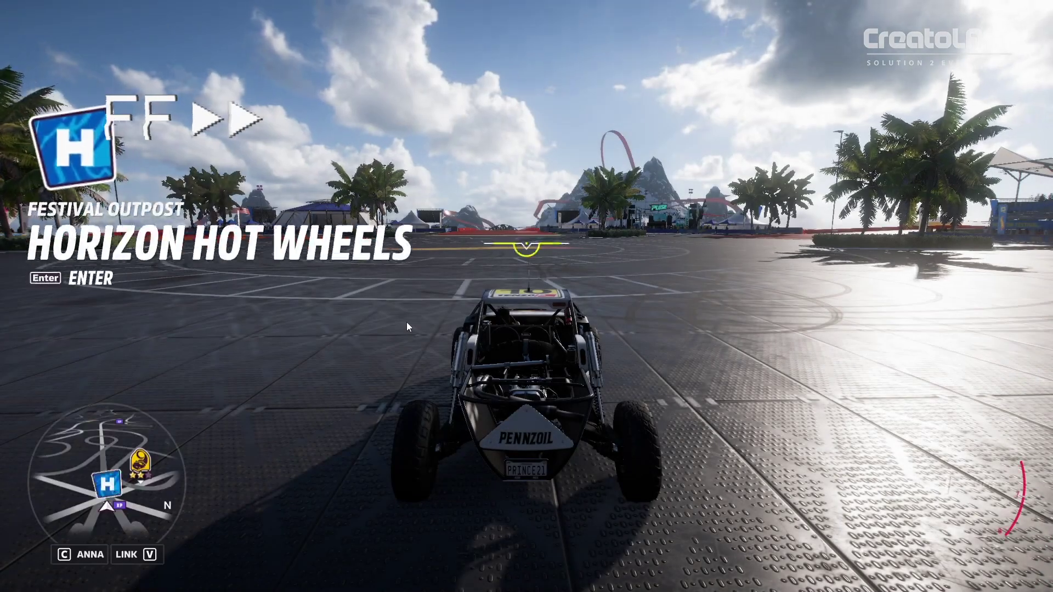
Exit Forza Horizon 5 to the desktop and confirm leaving the game.
{"action": "key", "text": "Escape"}
{"action": "key", "text": "q"}
{"action": "key", "text": "q"}
{"action": "left_click", "coordinate": [798, 446]}
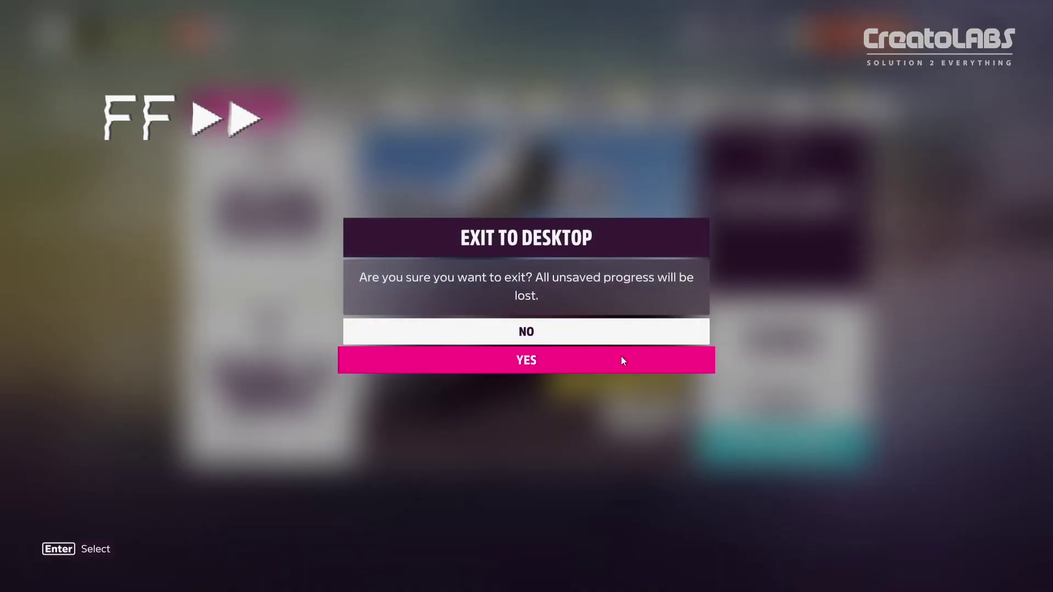
{"action": "left_click", "coordinate": [621, 359]}
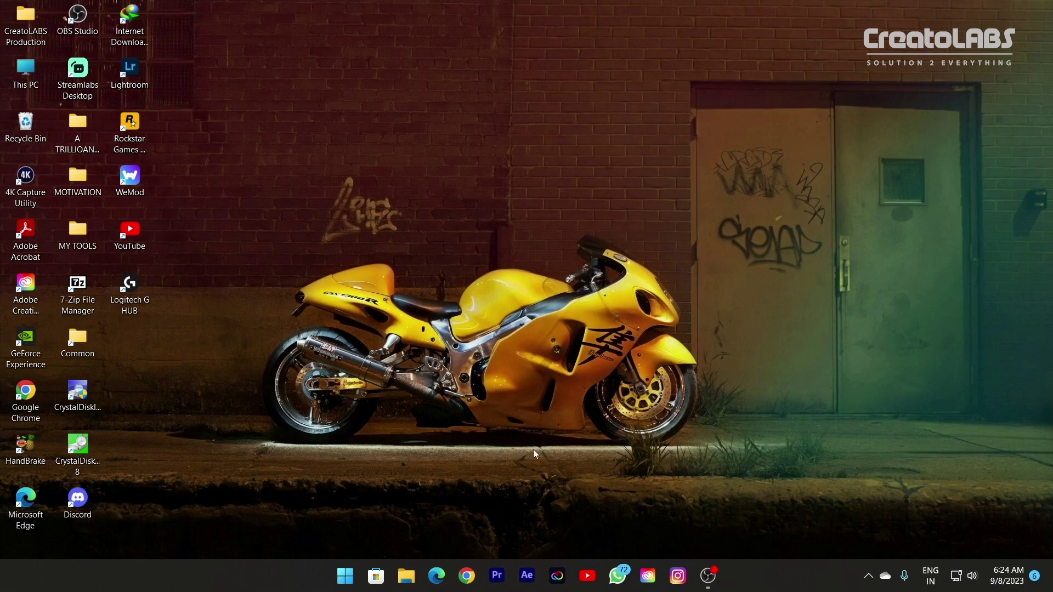
Open This PC in File Explorer and turn on the display of hidden items.
{"action": "double_click", "coordinate": [29, 78]}
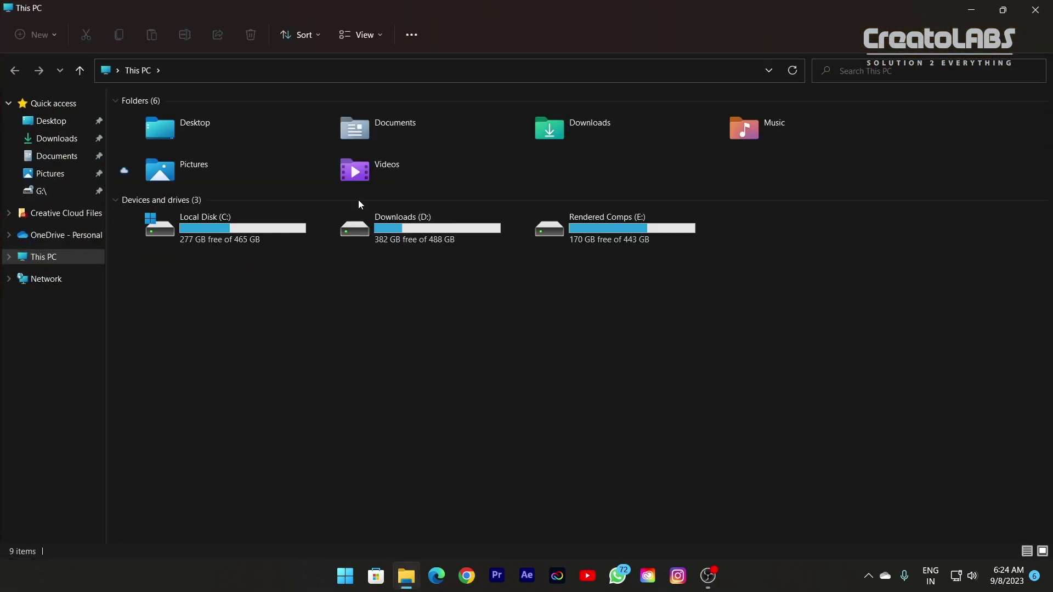
{"action": "left_click", "coordinate": [411, 35]}
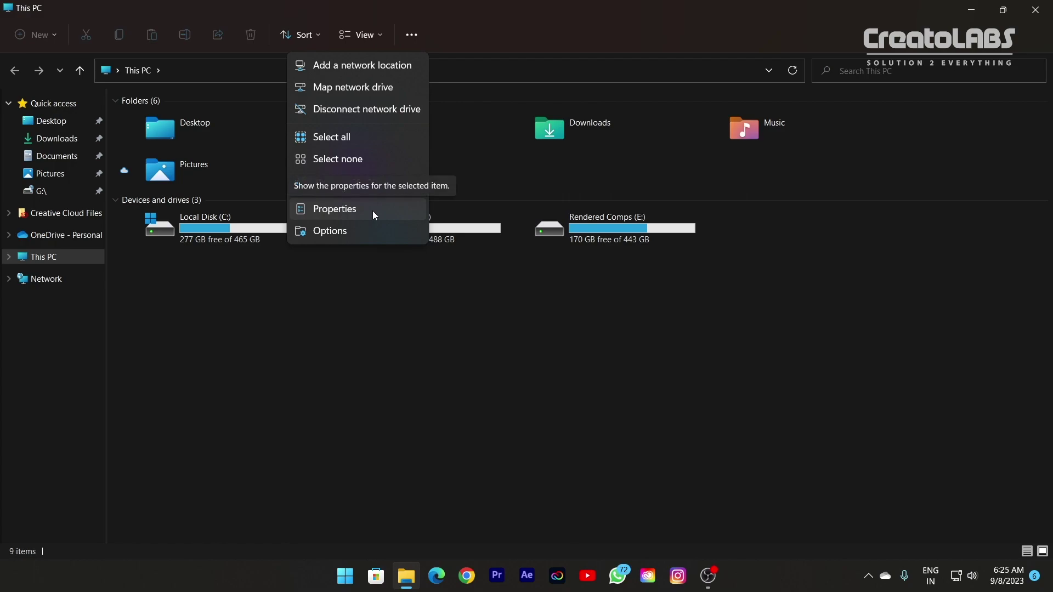
{"action": "left_click", "coordinate": [384, 228]}
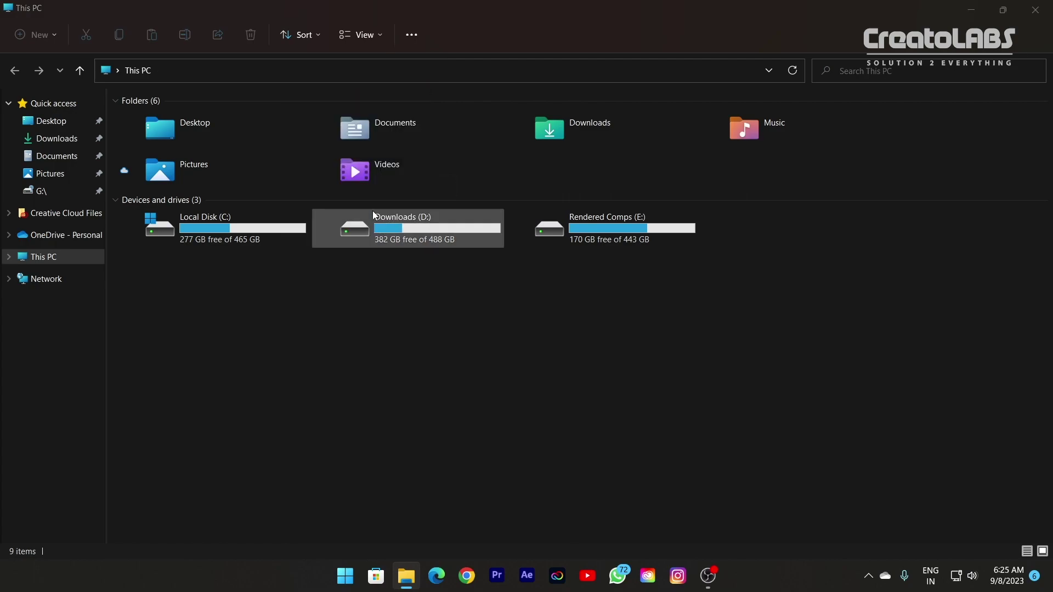
{"action": "left_click", "coordinate": [356, 37]}
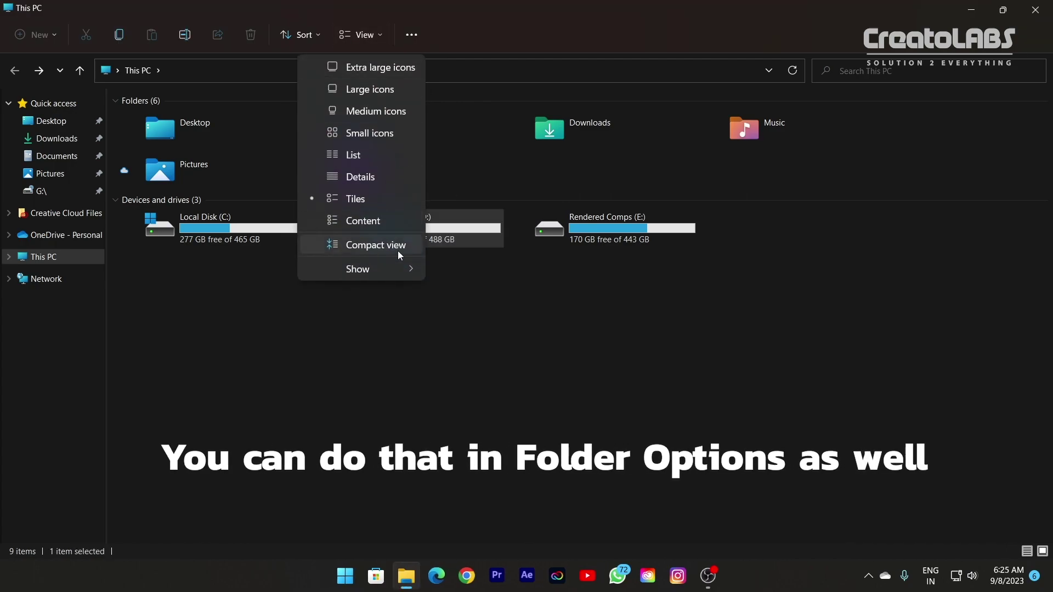
{"action": "mouse_move", "coordinate": [401, 270]}
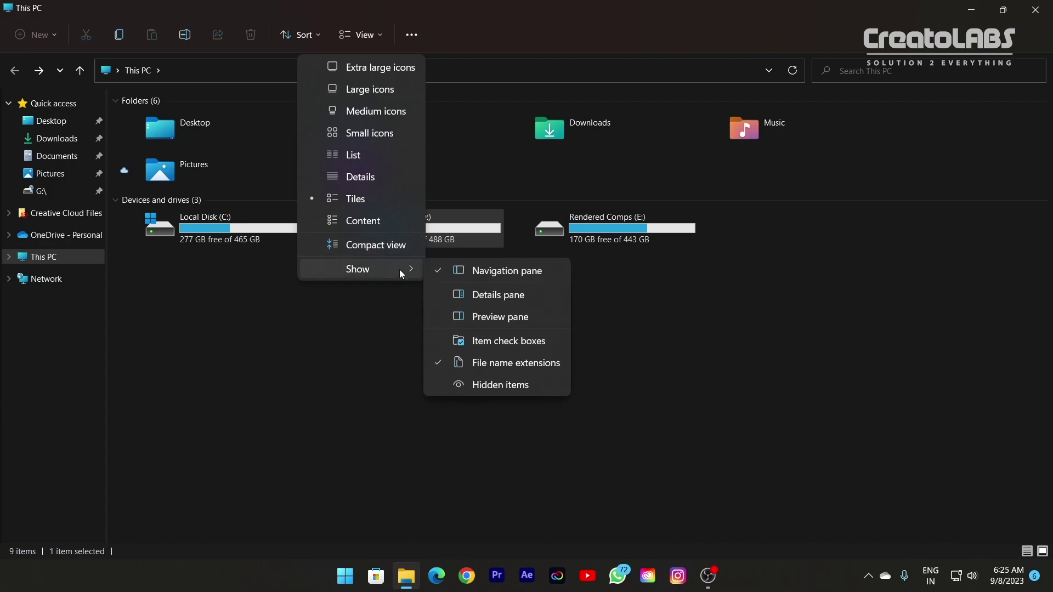
{"action": "left_click", "coordinate": [527, 386]}
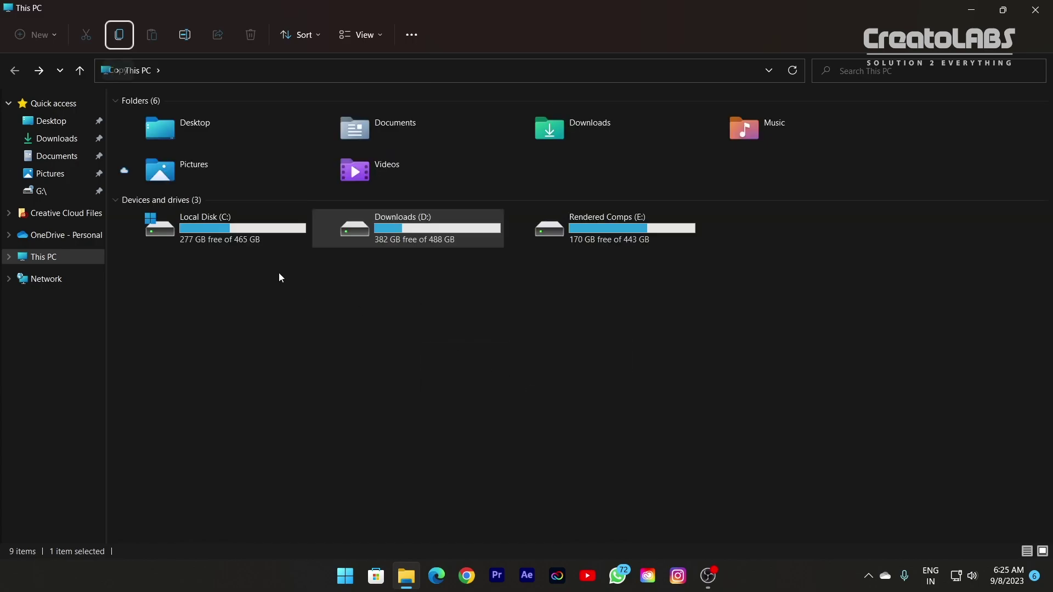
Open the AppData\Local folder of the user profile under Users on Local Disk (C:).
{"action": "left_click", "coordinate": [239, 242]}
{"action": "double_click", "coordinate": [242, 245]}
{"action": "left_click", "coordinate": [267, 352]}
{"action": "double_click", "coordinate": [267, 357]}
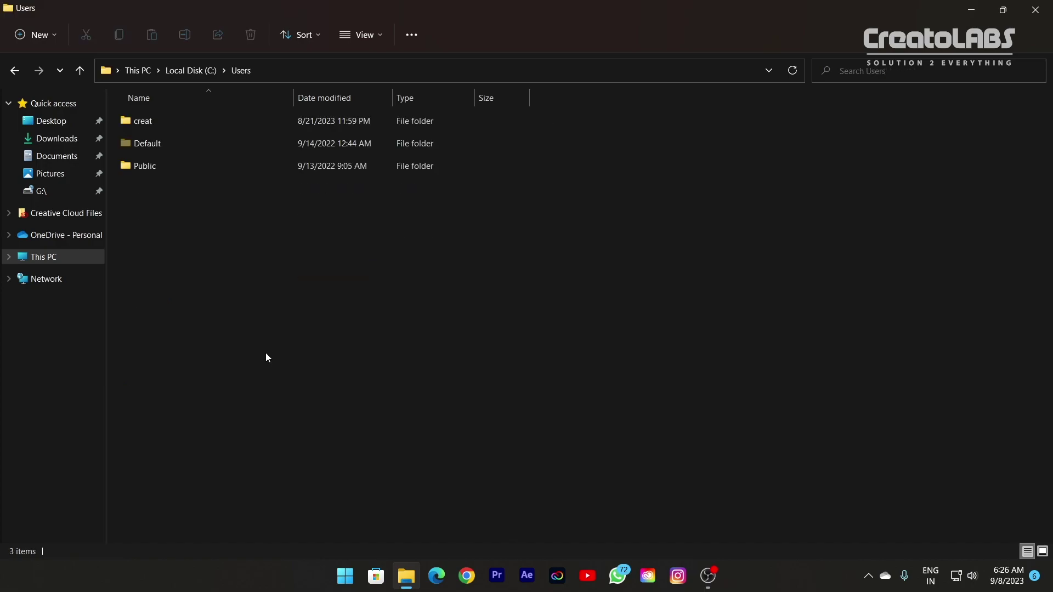
{"action": "double_click", "coordinate": [243, 127]}
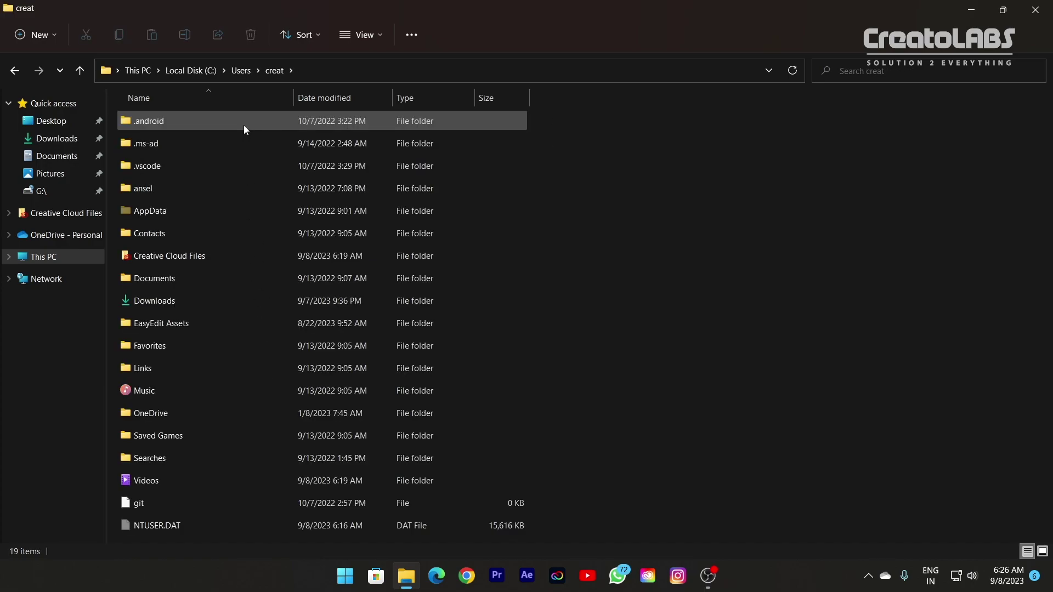
{"action": "double_click", "coordinate": [237, 212]}
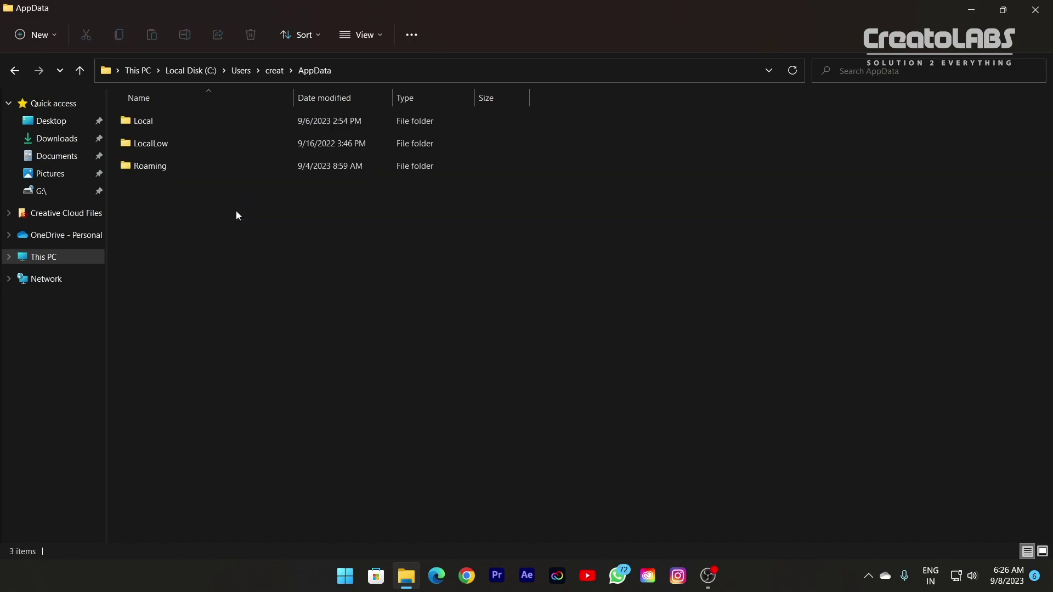
{"action": "left_click", "coordinate": [239, 122]}
{"action": "double_click", "coordinate": [239, 122]}
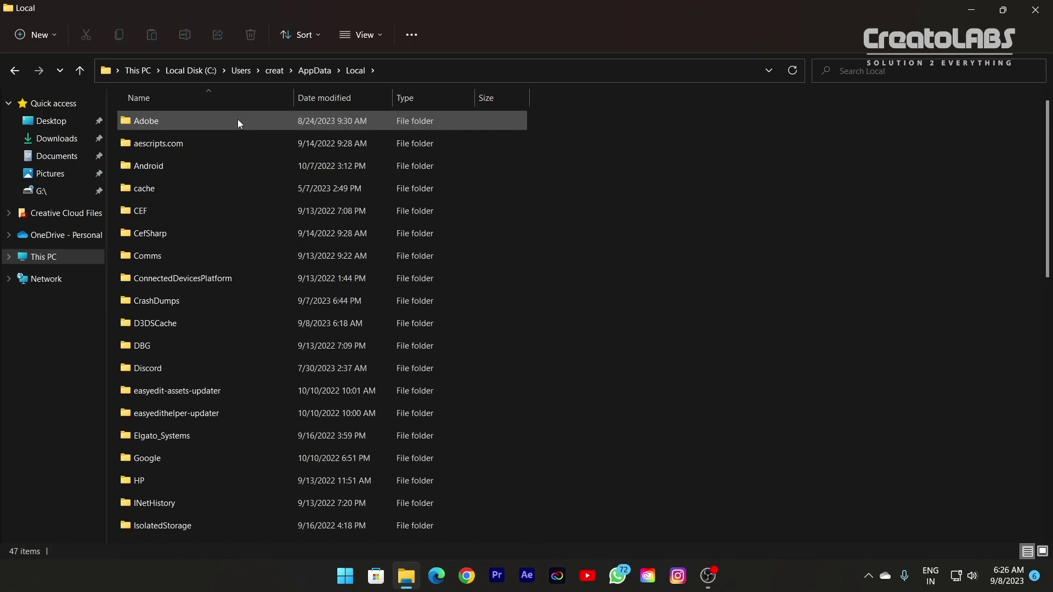
Open the Packages folder and go into its Microsoft.624F8B84B80_8wekyb3d8bbwe subfolder.
{"action": "scroll", "coordinate": [355, 427], "scroll_direction": "down", "scroll_amount": 4}
{"action": "scroll", "coordinate": [355, 426], "scroll_direction": "down", "scroll_amount": 2}
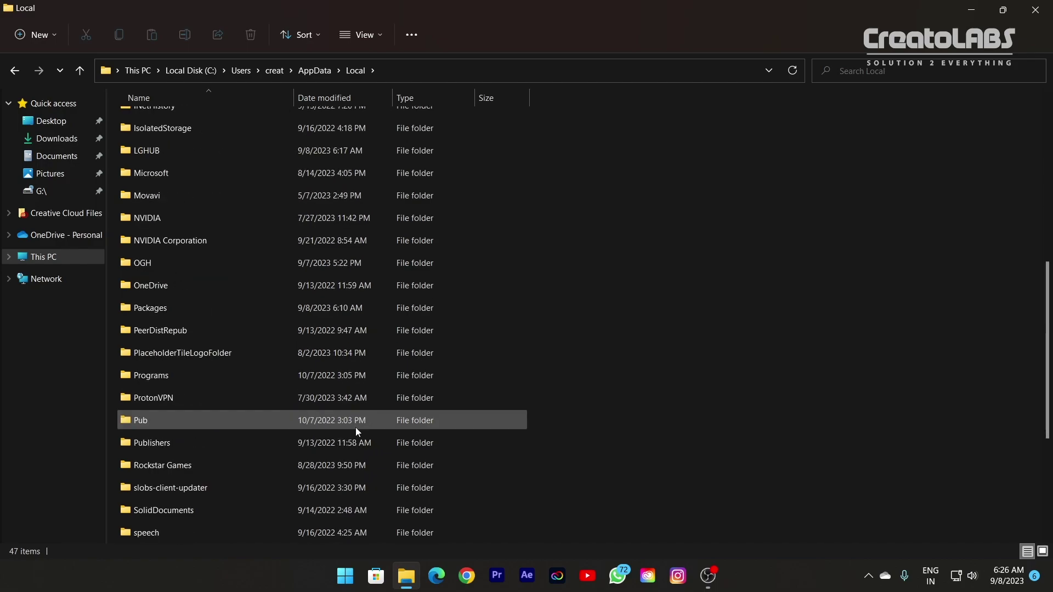
{"action": "double_click", "coordinate": [374, 308]}
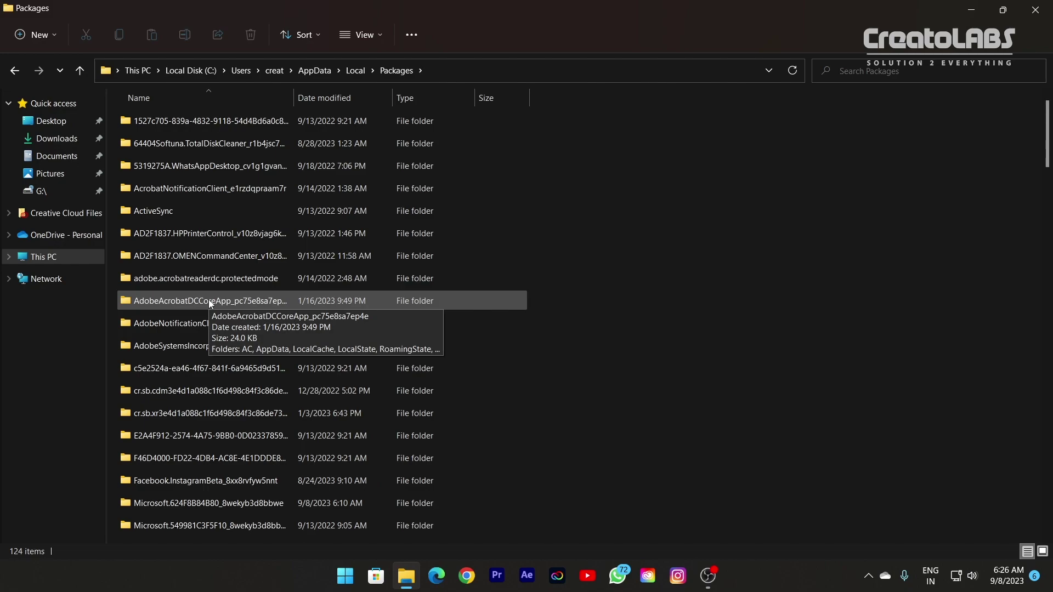
{"action": "key", "text": "m"}
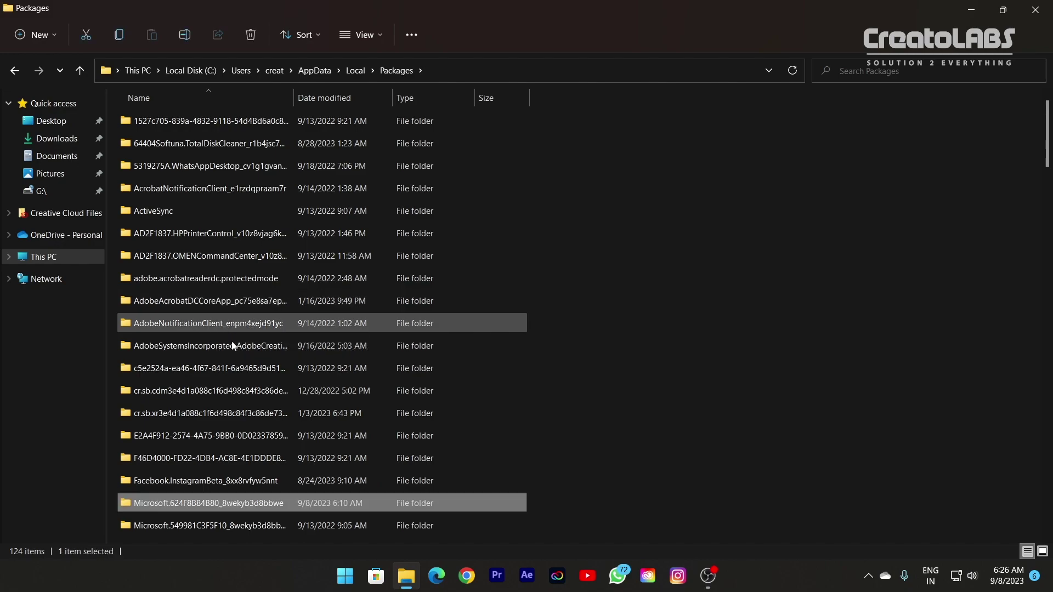
{"action": "scroll", "coordinate": [267, 489], "scroll_direction": "down", "scroll_amount": 2}
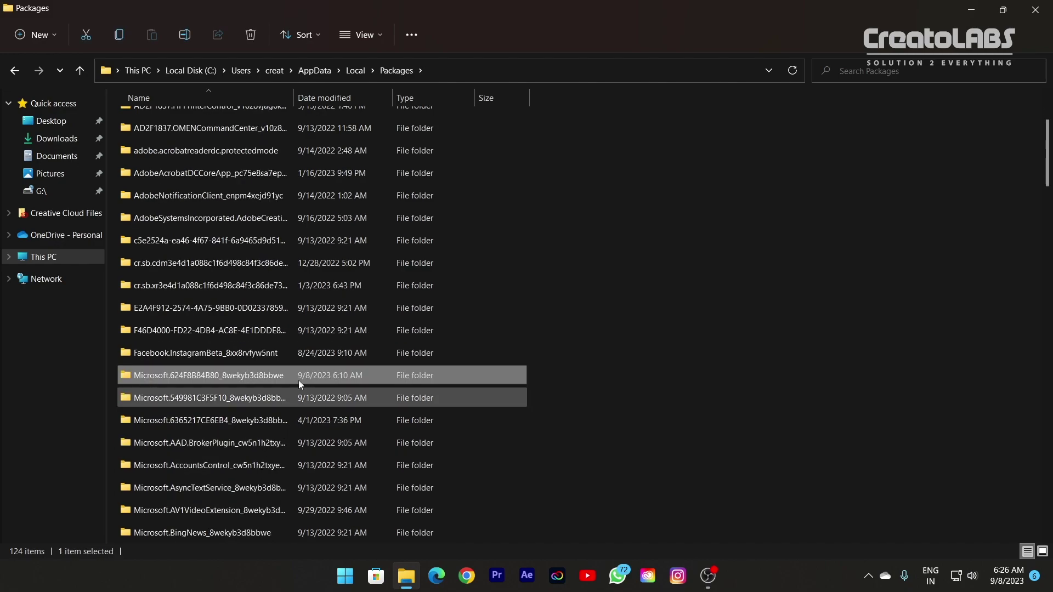
{"action": "mouse_move", "coordinate": [268, 378]}
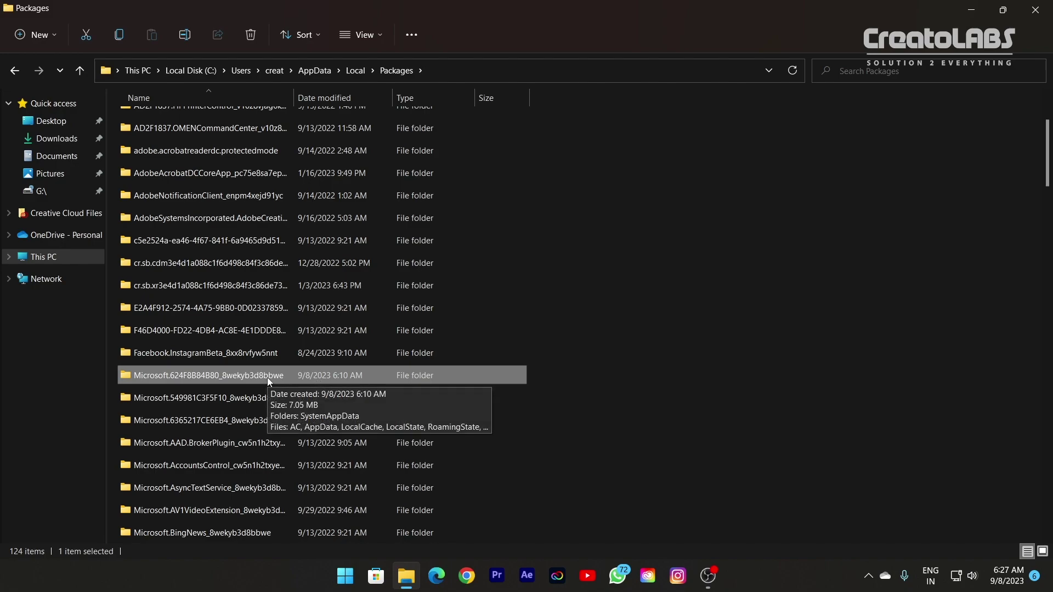
{"action": "double_click", "coordinate": [382, 373]}
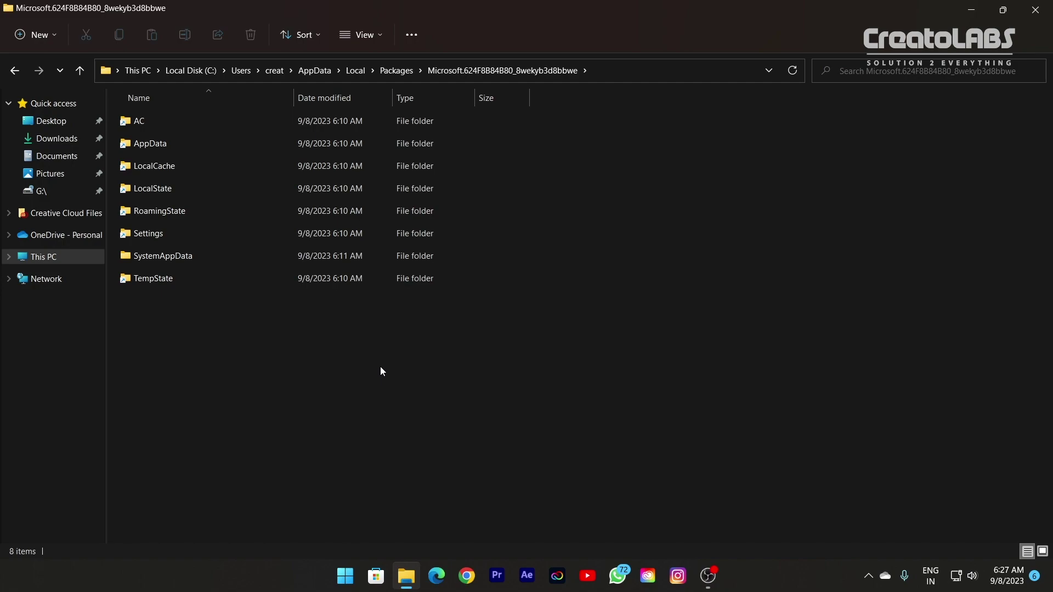
Permanently delete every folder inside Microsoft.624F8B84B80_8wekyb3d8bbwe, from AC through TempState, and confirm the deletion.
{"action": "left_click_drag", "start_coordinate": [226, 361], "coordinate": [127, 125]}
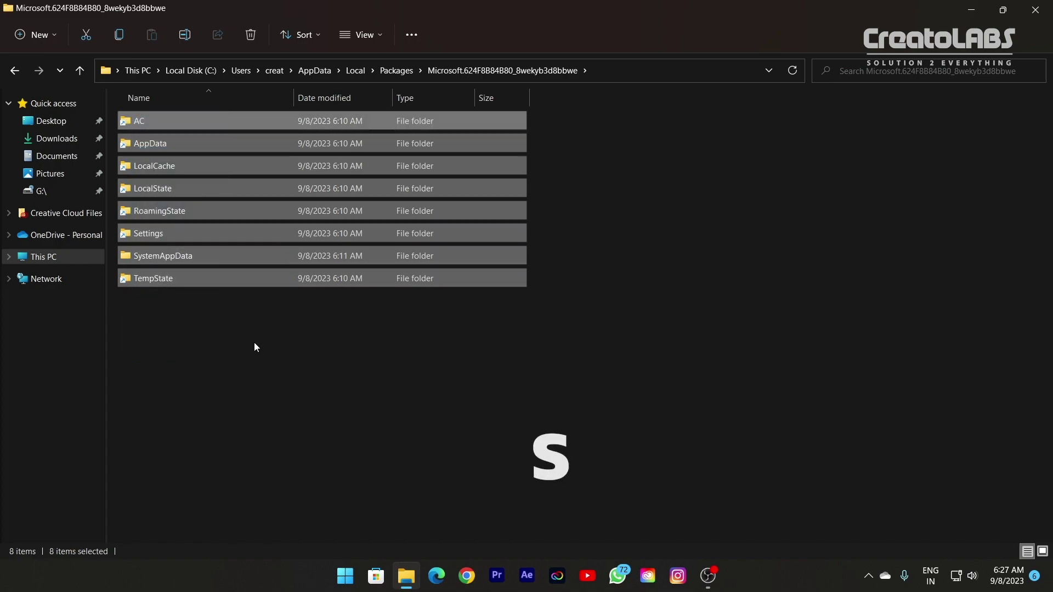
{"action": "key", "text": "shift+Delete"}
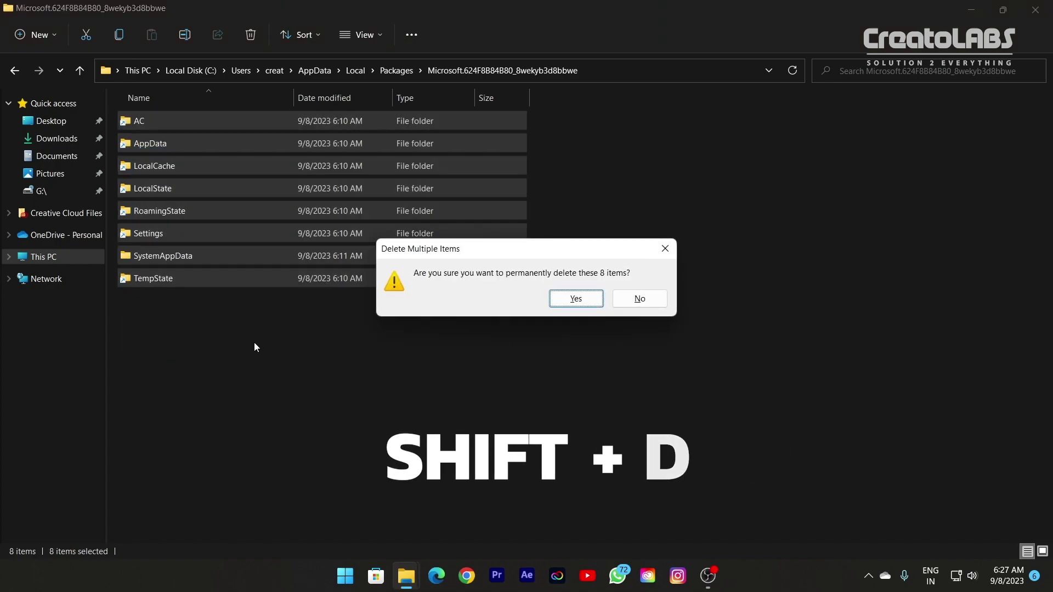
{"action": "key", "text": "Return"}
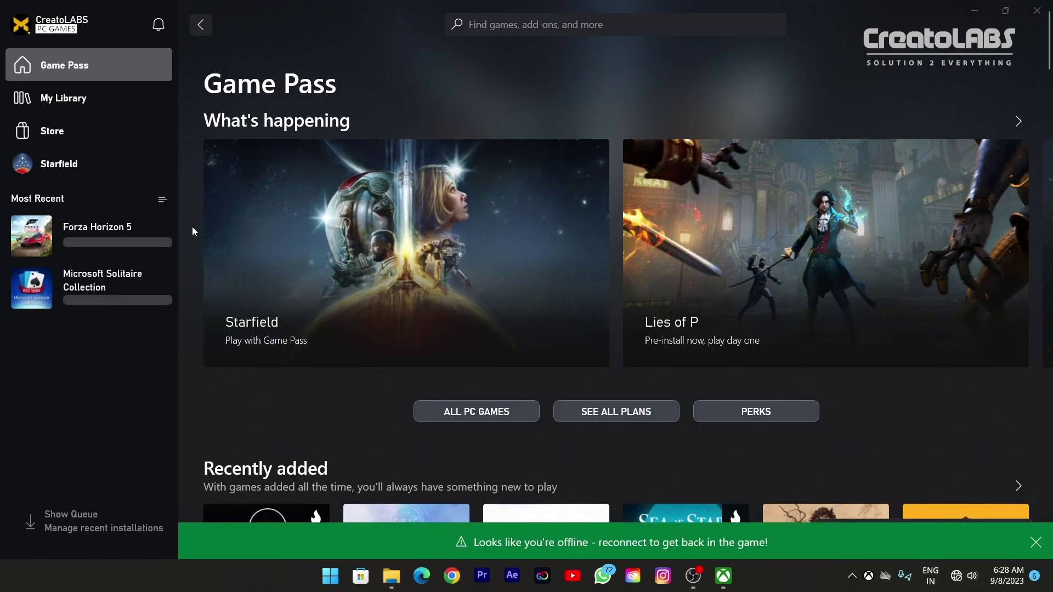
Switch to the Xbox app and launch Forza Horizon 5 from its game page.
{"action": "left_click", "coordinate": [103, 241]}
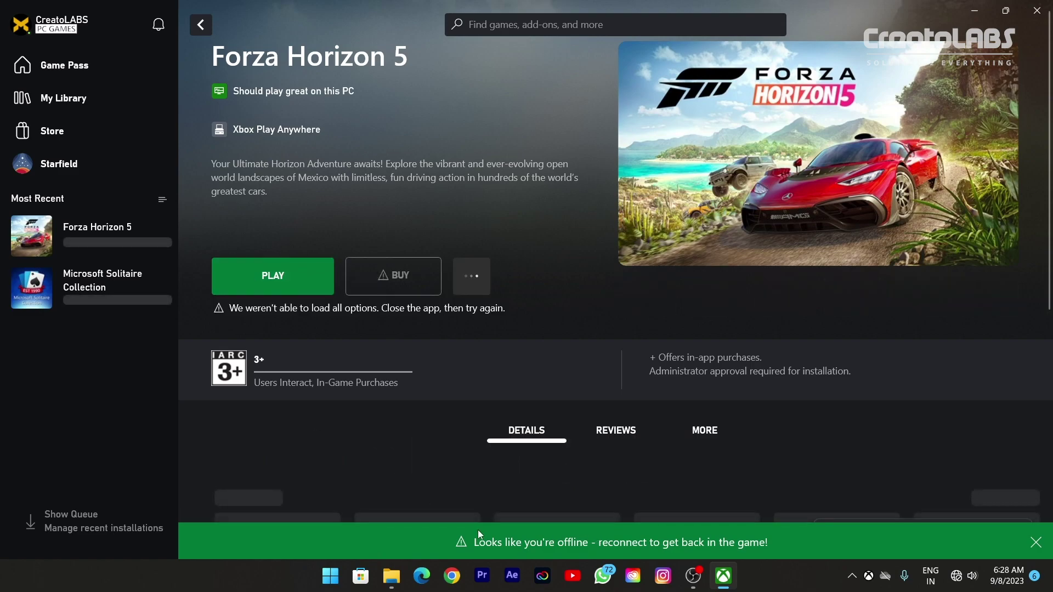
{"action": "left_click", "coordinate": [259, 287]}
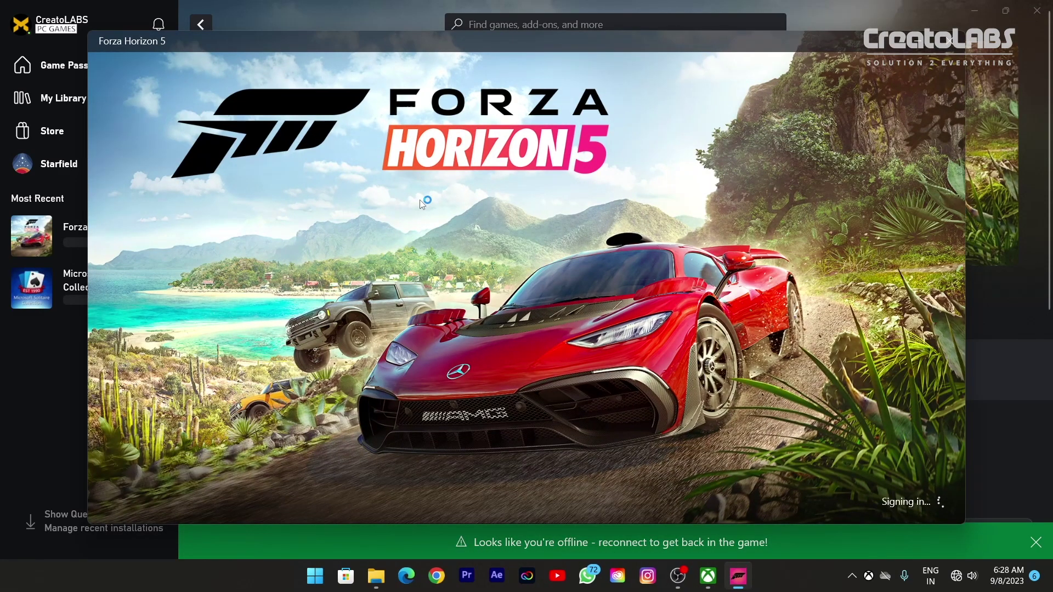